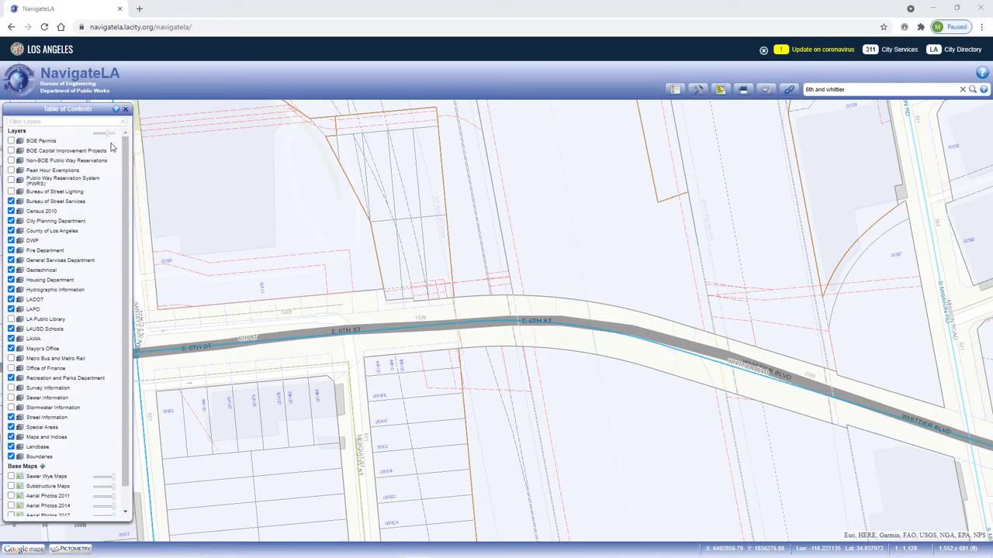
- Hide the Esri Community Basemap streets layer in the Table of Contents
drag(126, 153, 123, 173)
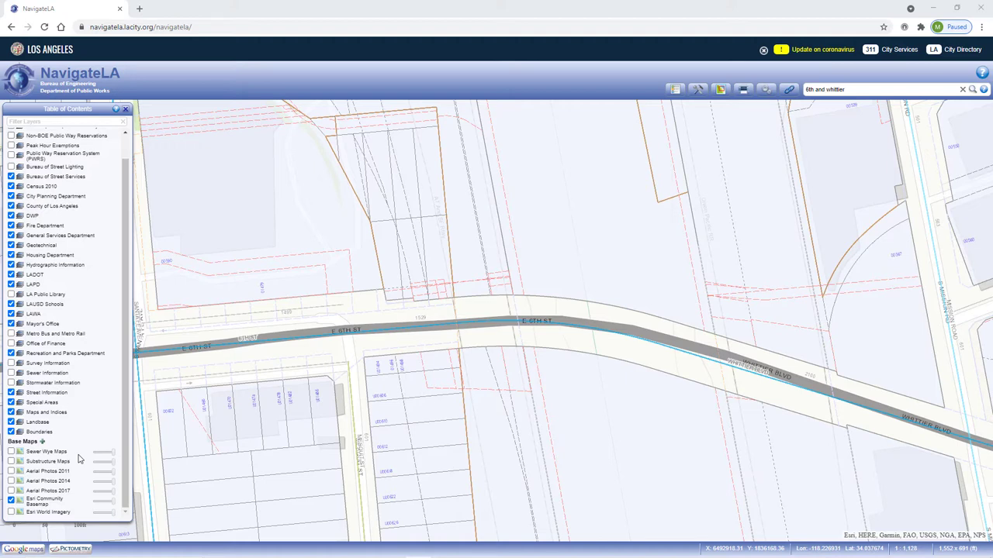
click(50, 504)
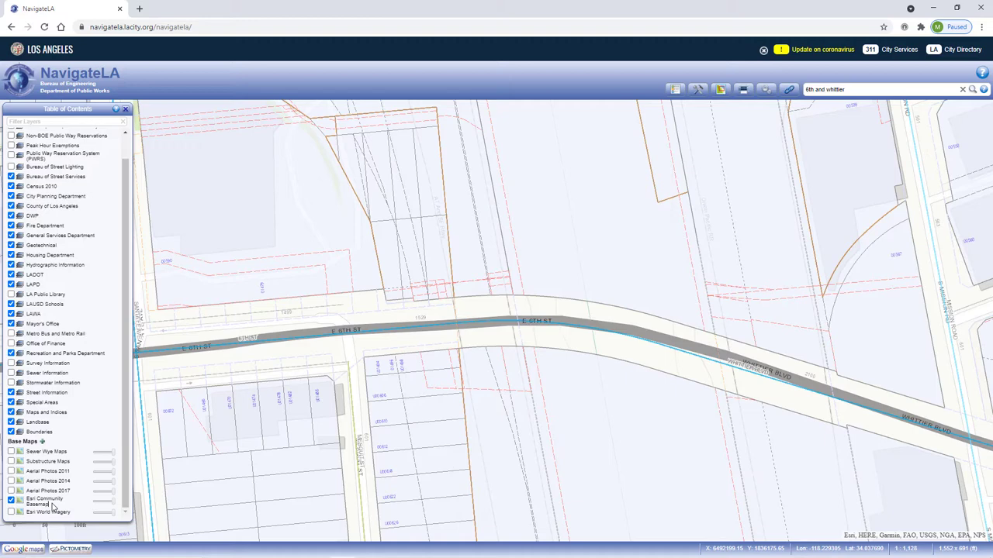
click(11, 501)
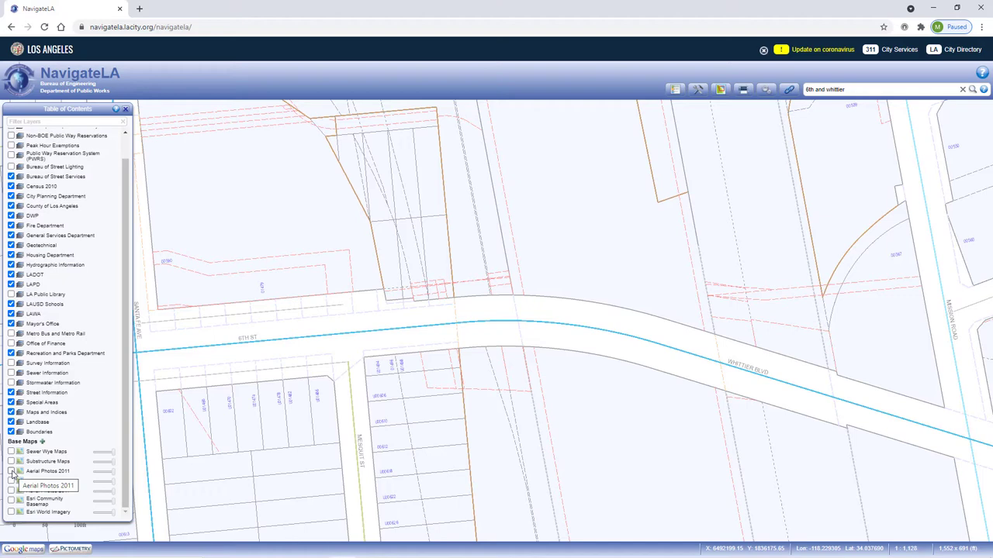
- Turn on Aerial Photos 2011, 2014 and 2017 and switch off the Landbase overlay
click(12, 473)
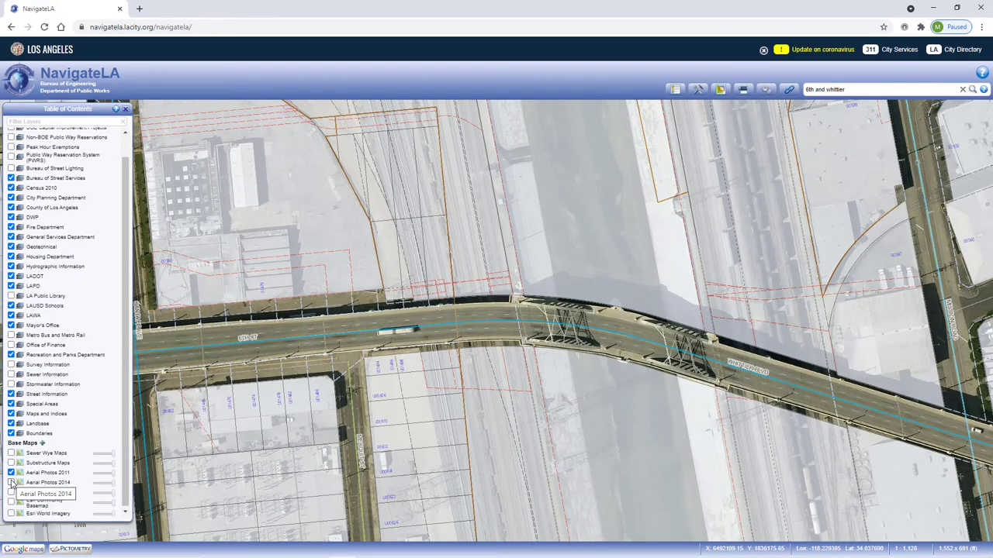
click(12, 483)
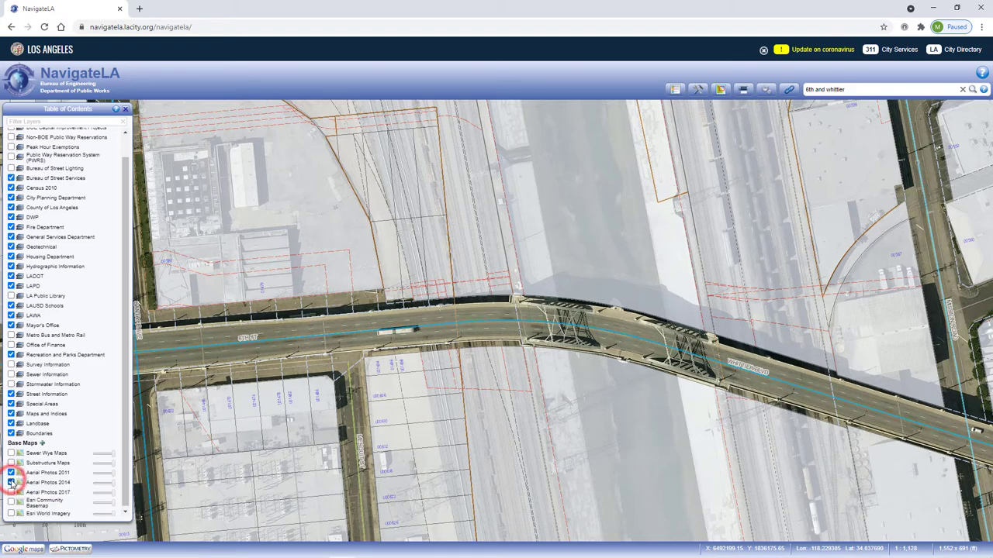
click(11, 494)
click(13, 424)
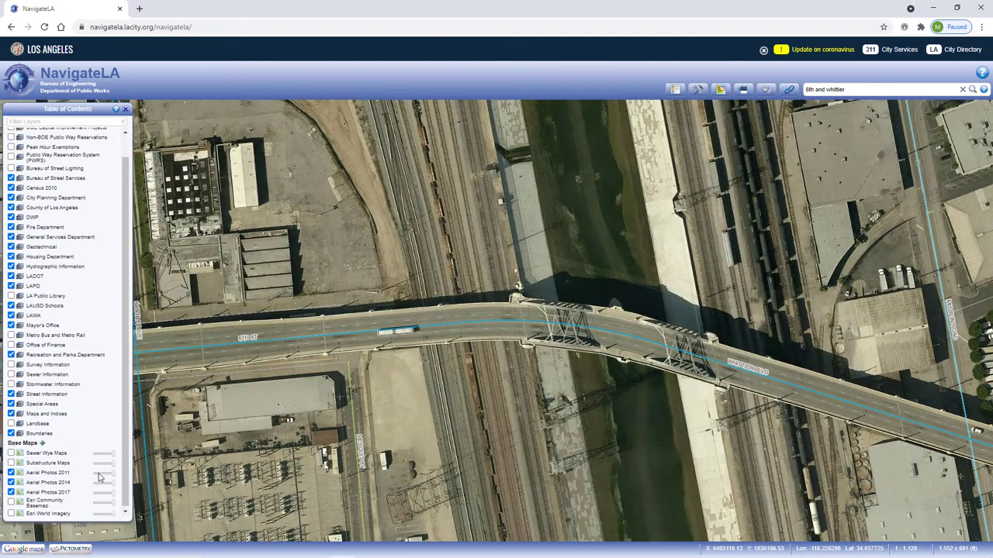
- Fade the Aerial Photos 2011 and 2014 layers to about 0.01 opacity, showing the 2017 aerial
click(113, 474)
drag(112, 474, 89, 473)
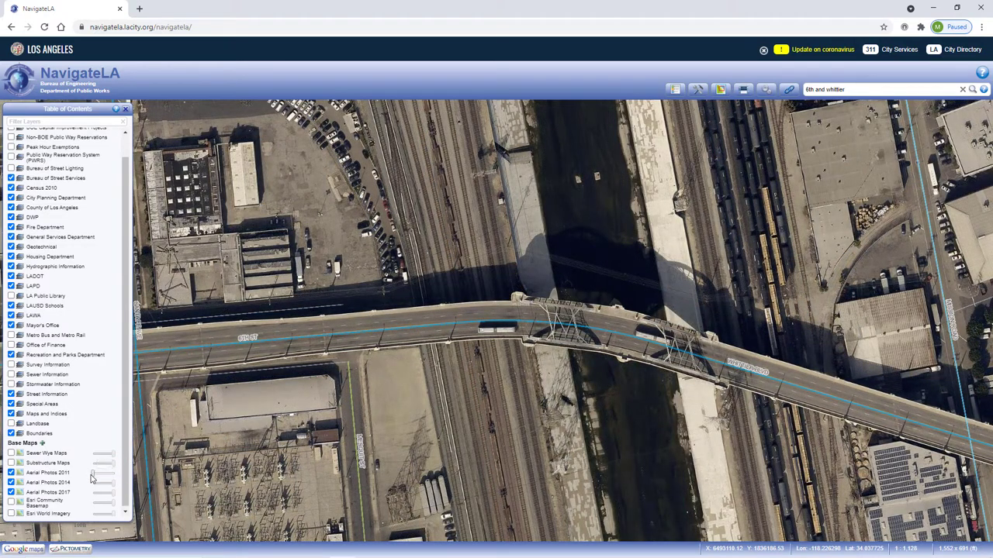
click(102, 484)
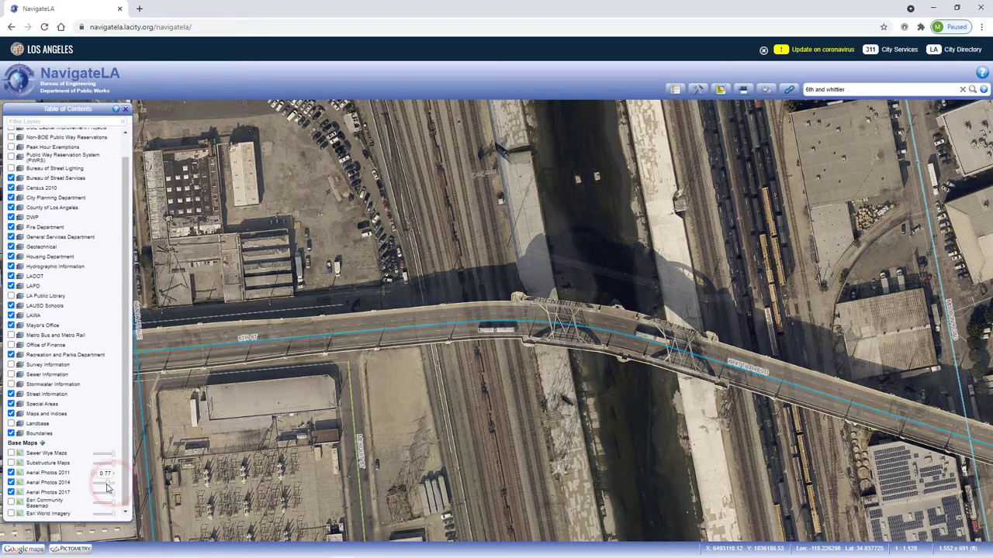
drag(102, 486, 89, 490)
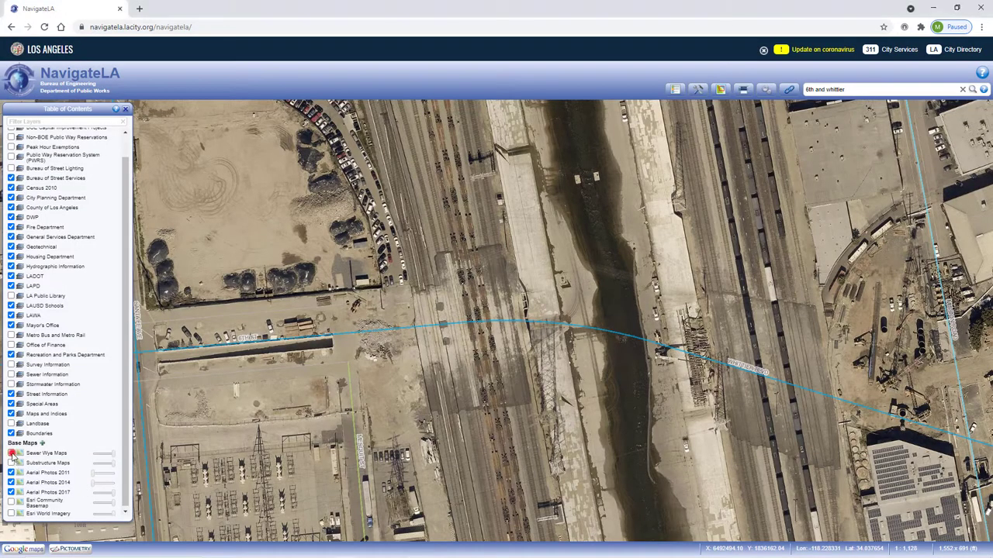
- Turn on Sewer Wye Maps under Base Maps and scroll the layer list back up
click(11, 454)
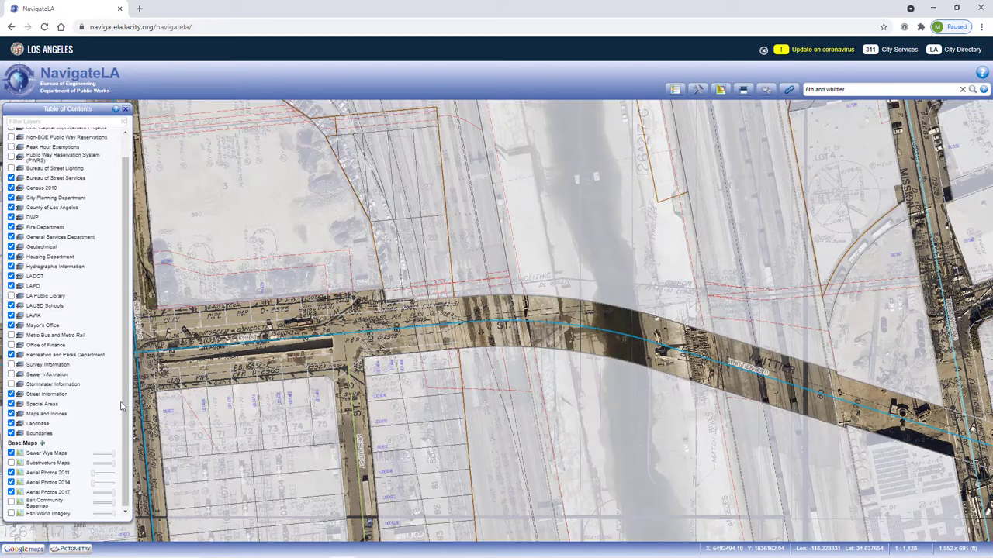
drag(123, 403, 124, 380)
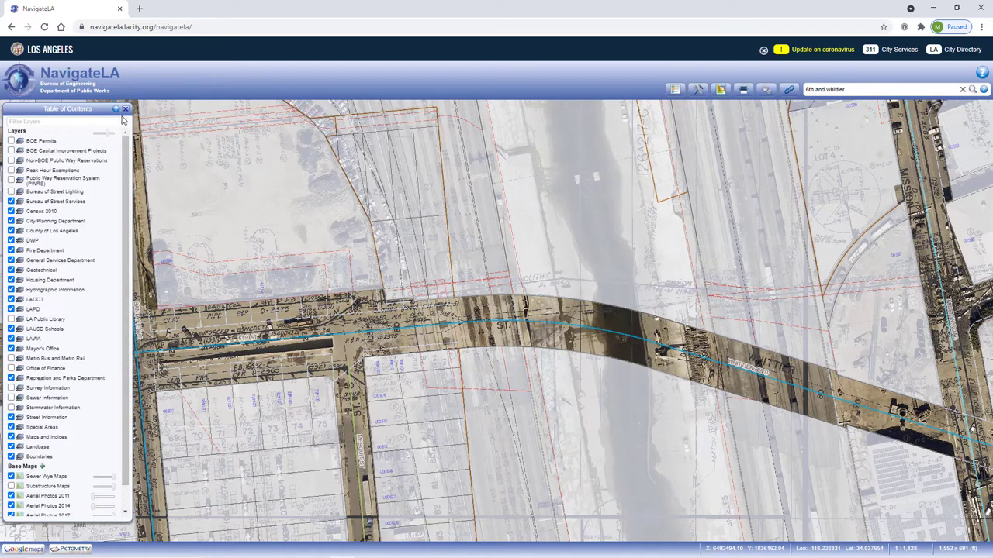
- Filter layers by 'sewer', enable Sewer Information, then clear the filter
click(112, 121)
text(se)
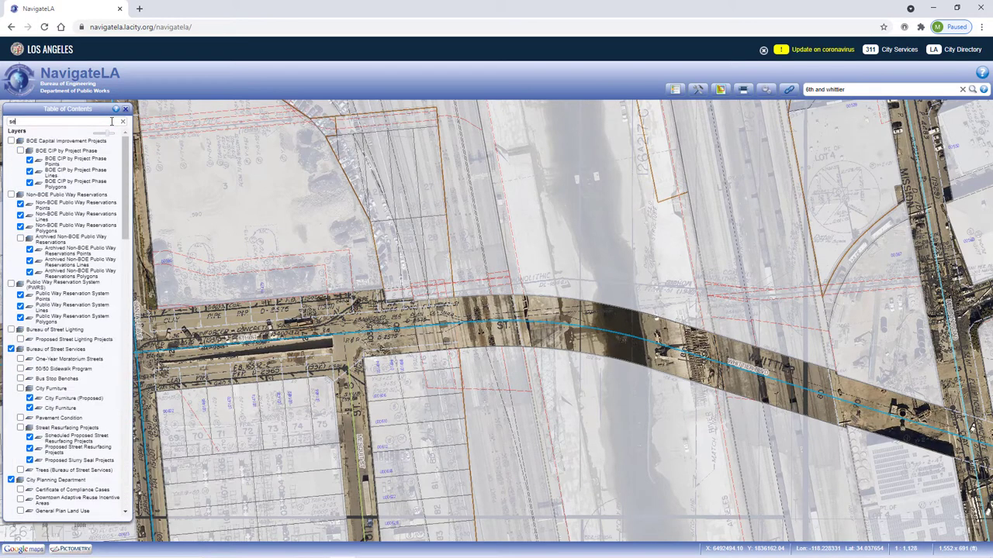
text(wer)
click(11, 141)
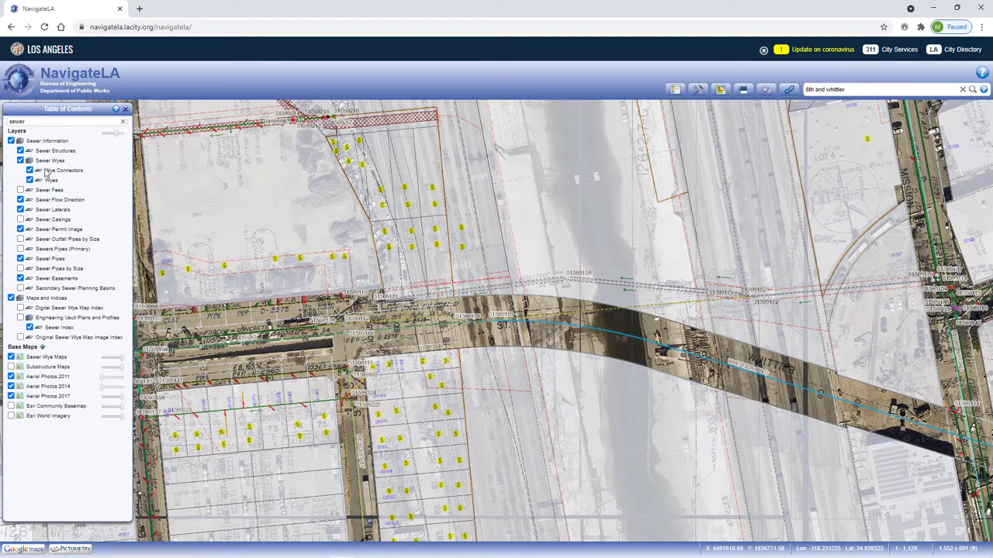
click(122, 122)
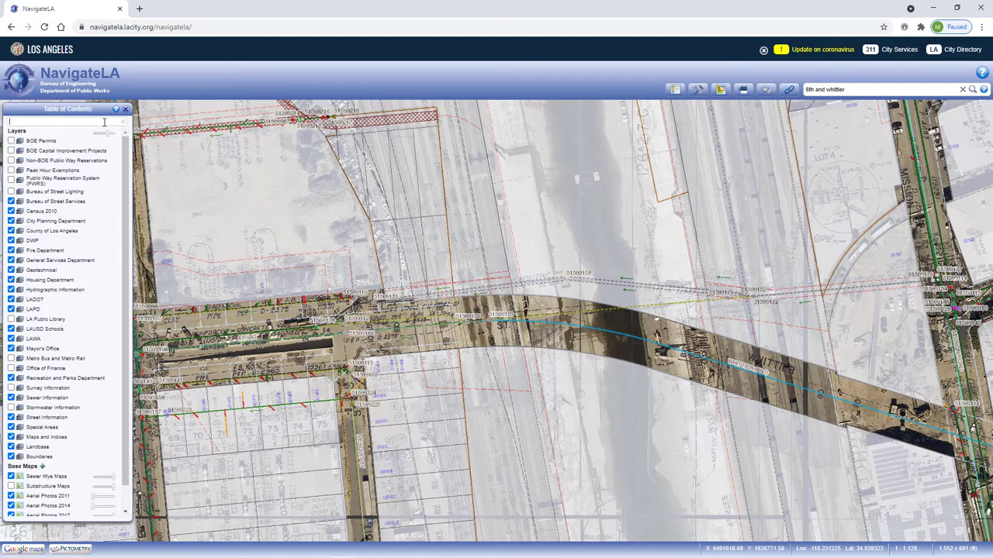
- Make the layer overlay more opaque and hide Landbase to compare the aerials
click(107, 134)
drag(107, 134, 108, 137)
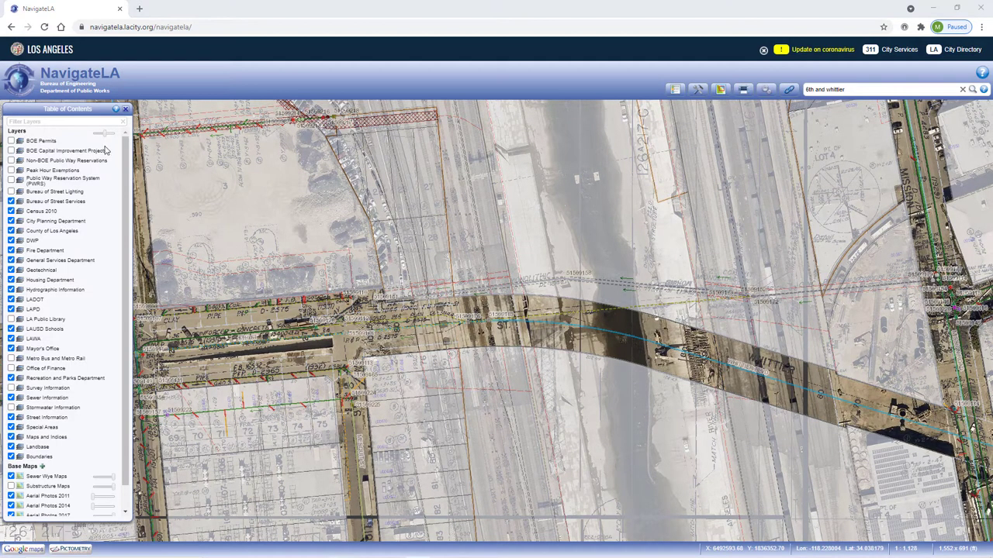
click(10, 448)
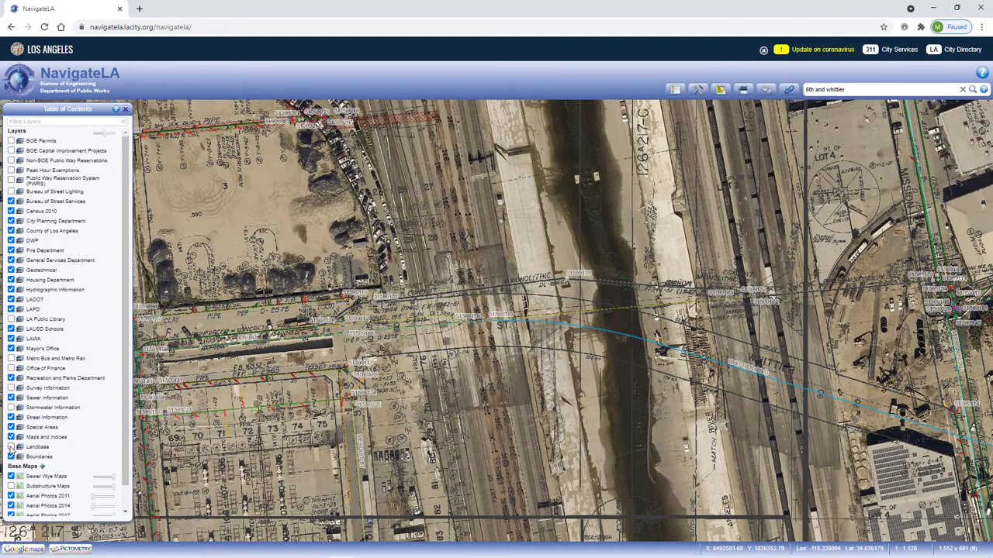
- Restore the Landbase overlay and turn off the Aerial Photos 2014 imagery
click(11, 447)
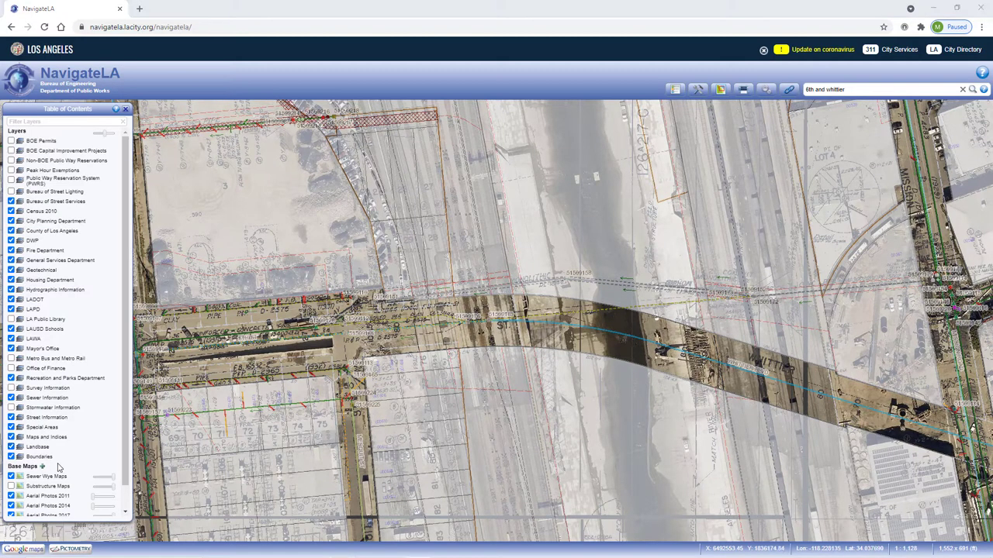
click(125, 512)
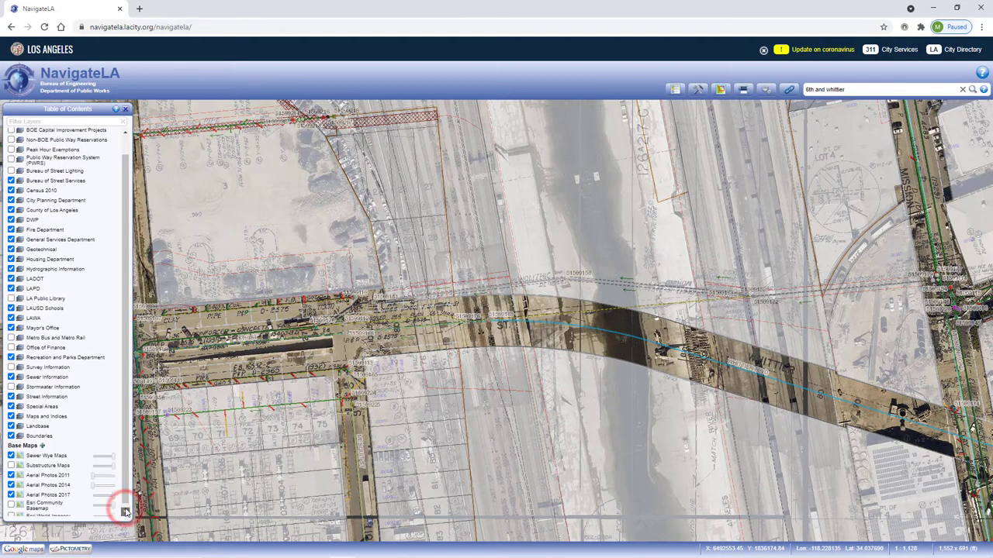
click(11, 481)
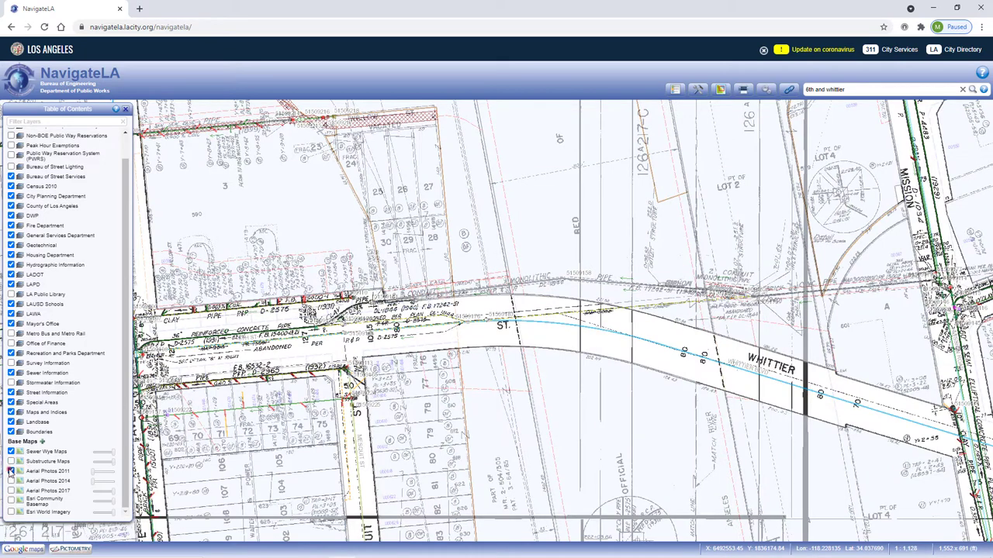
- Add the Esri Streets basemap from Other Basemaps and pan west toward Santa Fe Ave
click(42, 443)
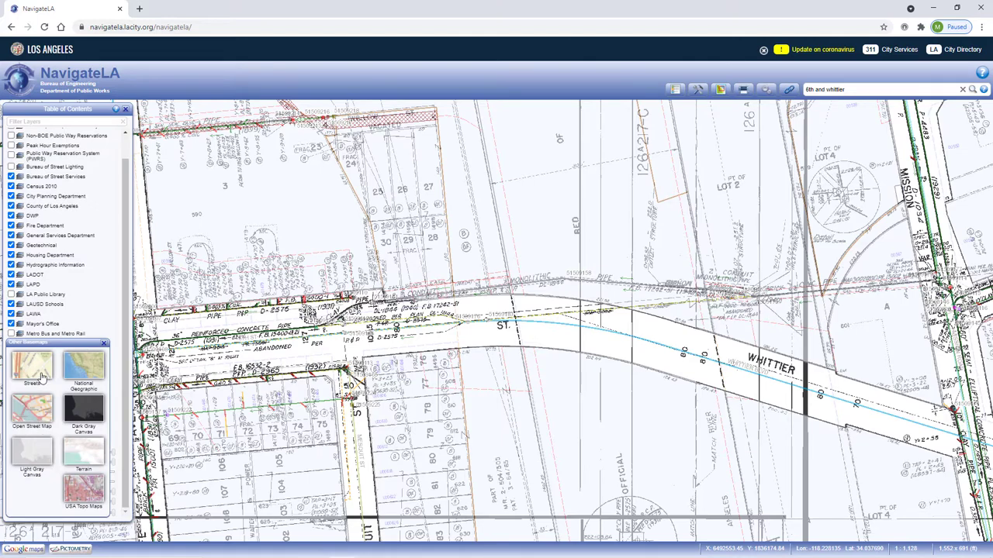
click(42, 376)
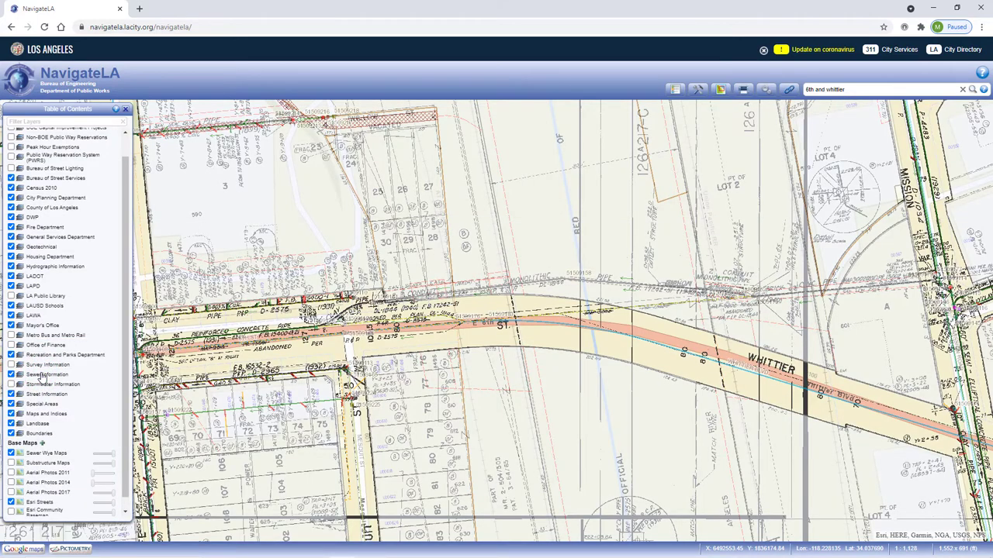
click(223, 360)
drag(222, 360, 401, 360)
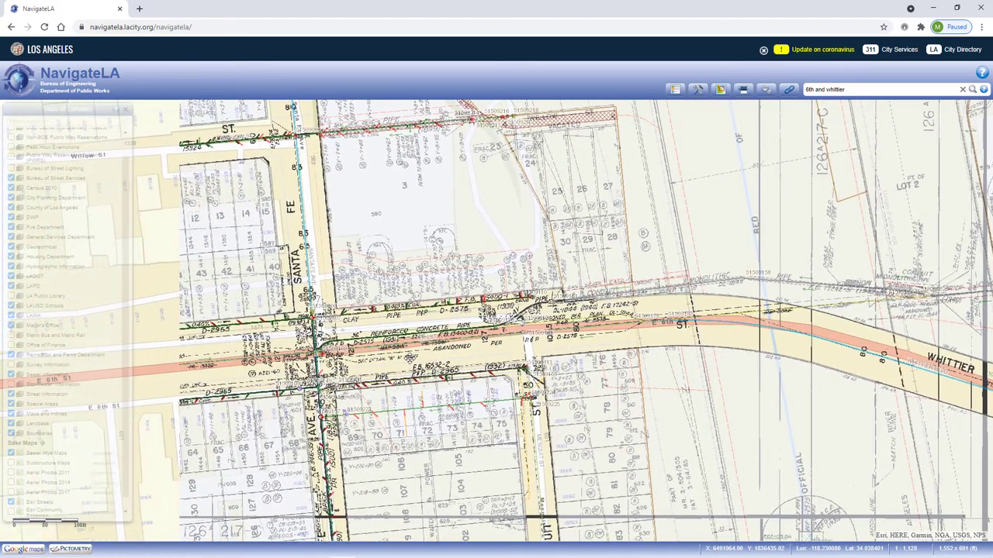
- Zoom in, close the Other Basemaps gallery, and remove the Esri Streets basemap
scroll(310, 355, up, 1)
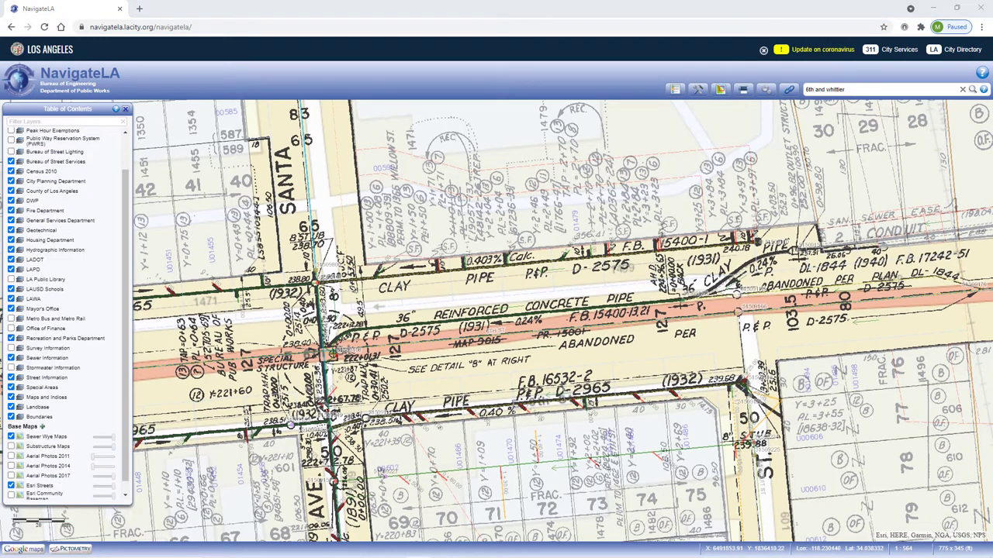
click(43, 429)
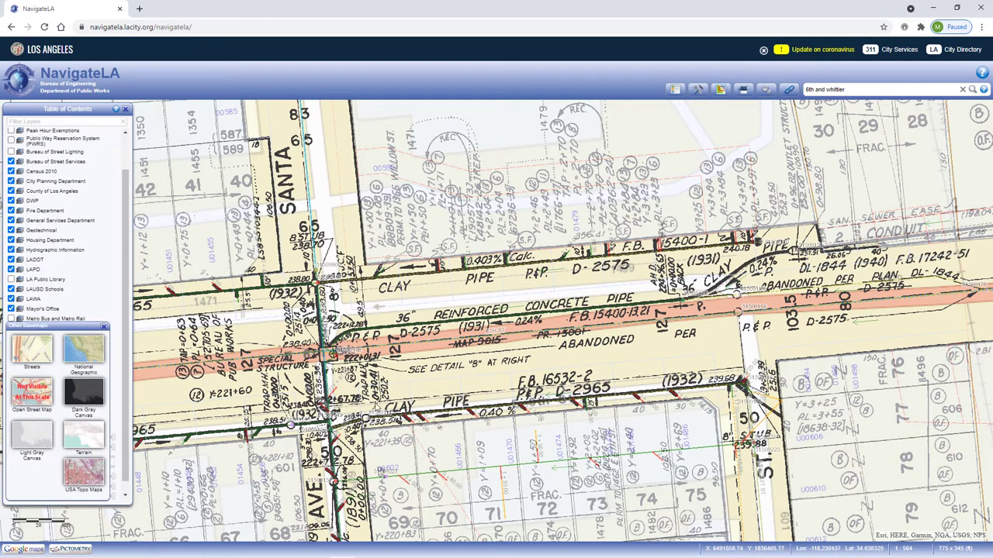
scroll(340, 400, up, 2)
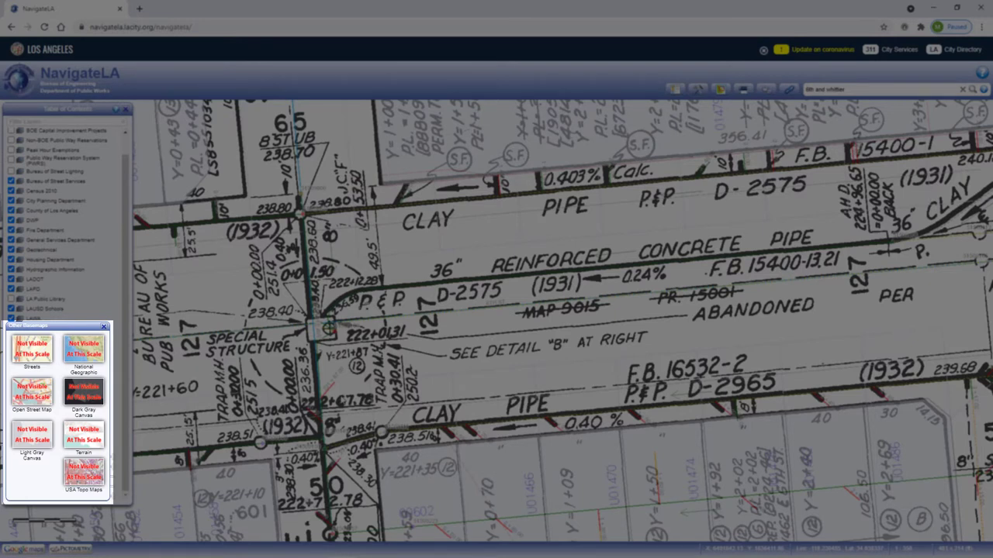
scroll(337, 398, down, 2)
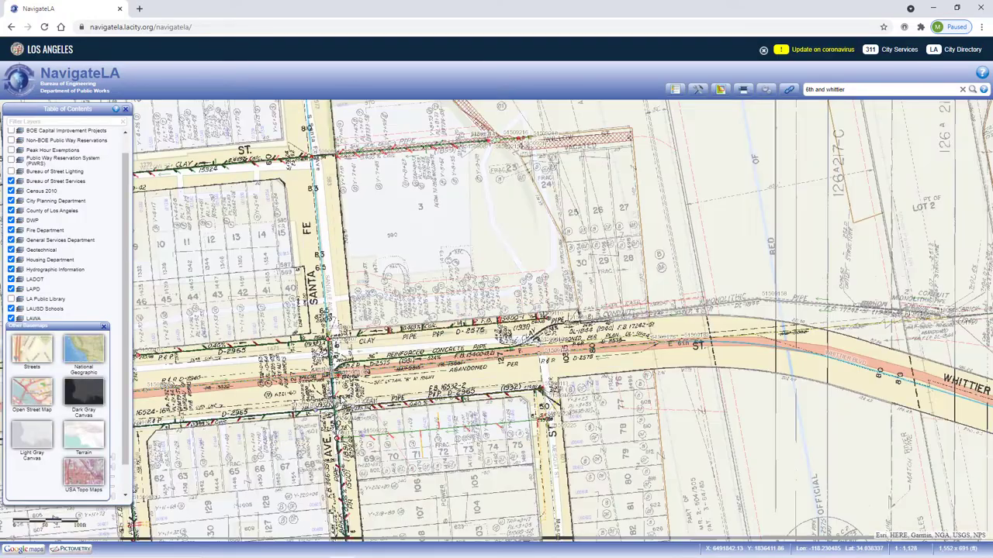
scroll(333, 394, up, 1)
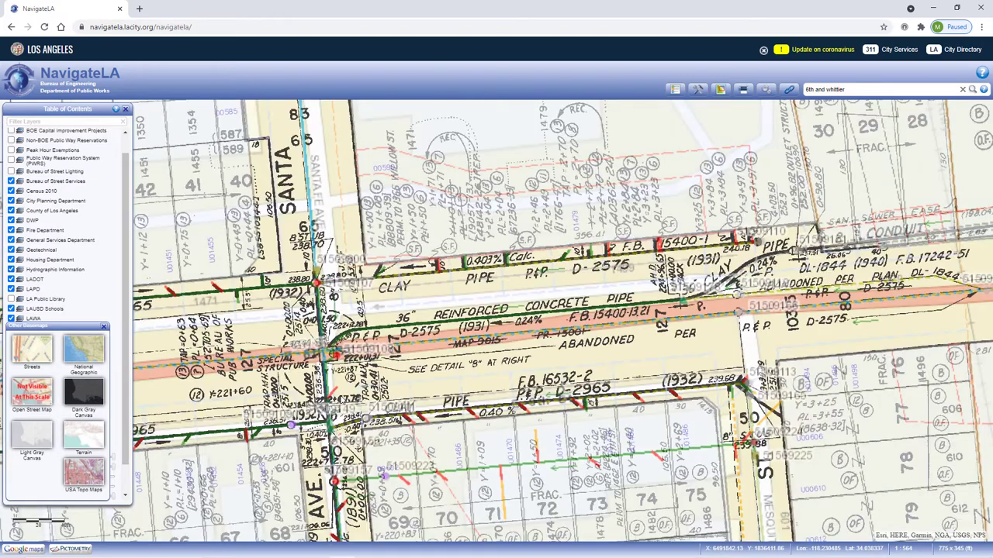
click(103, 328)
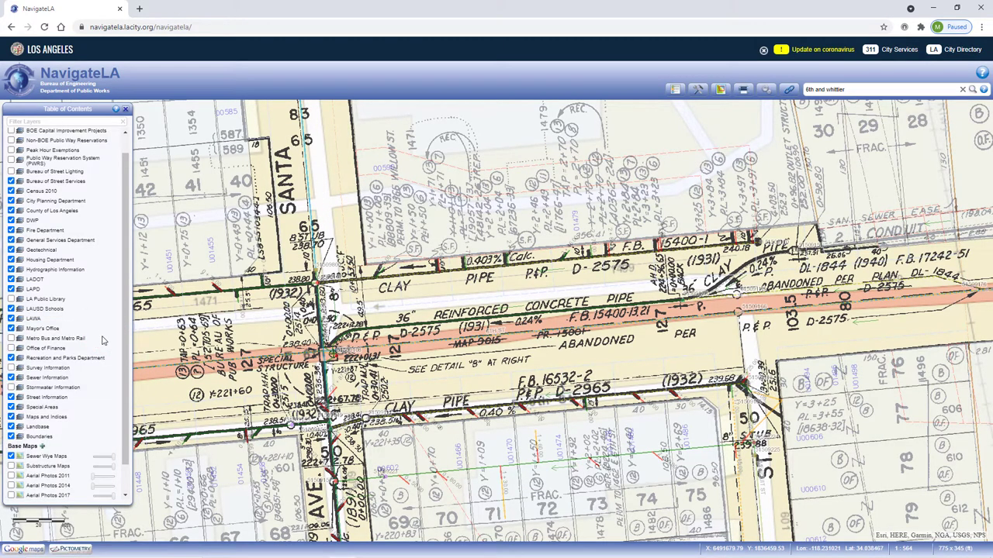
scroll(128, 396, down, 1)
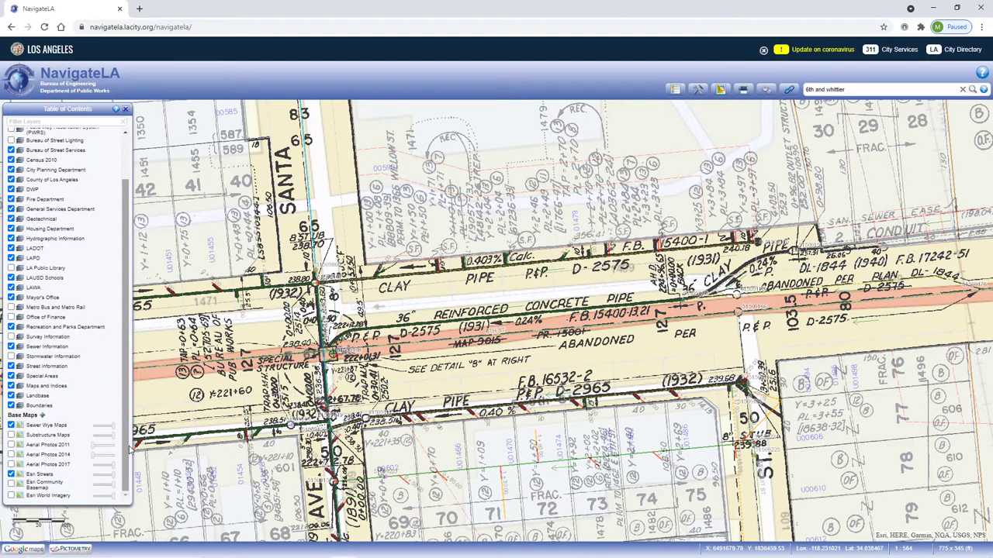
click(21, 477)
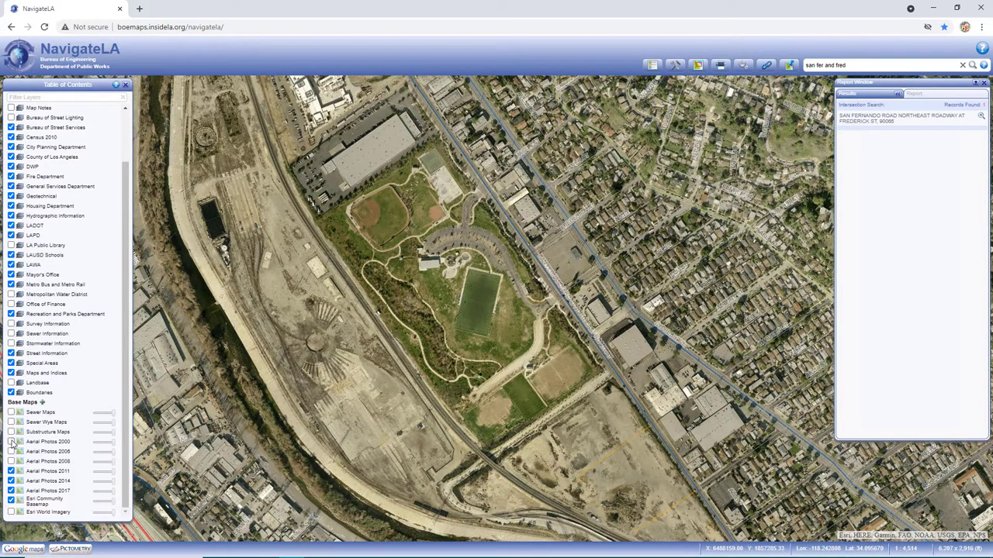
- Turn on Aerial Photos 2000, 2006 and 2008 and set the 2000 layer to 0.32 opacity
click(11, 441)
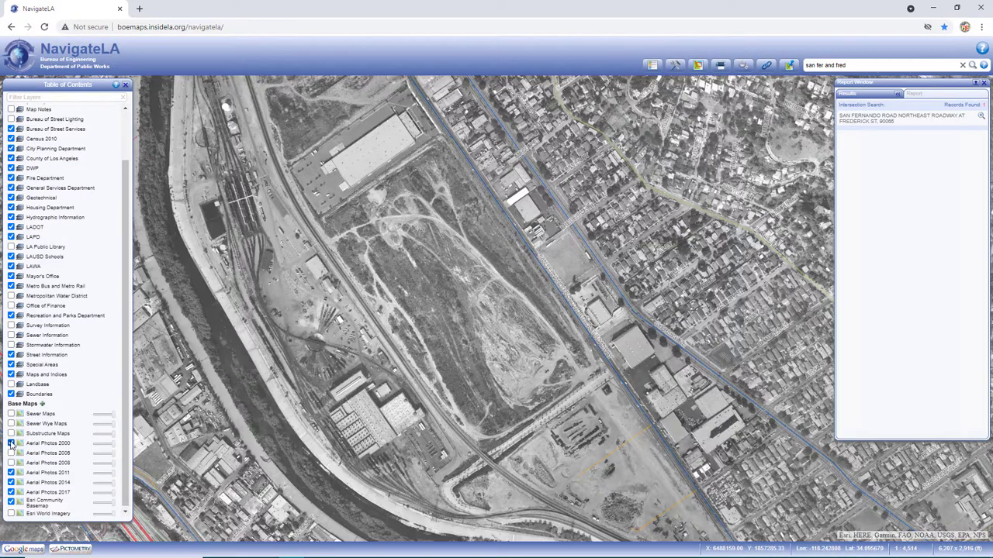
click(11, 453)
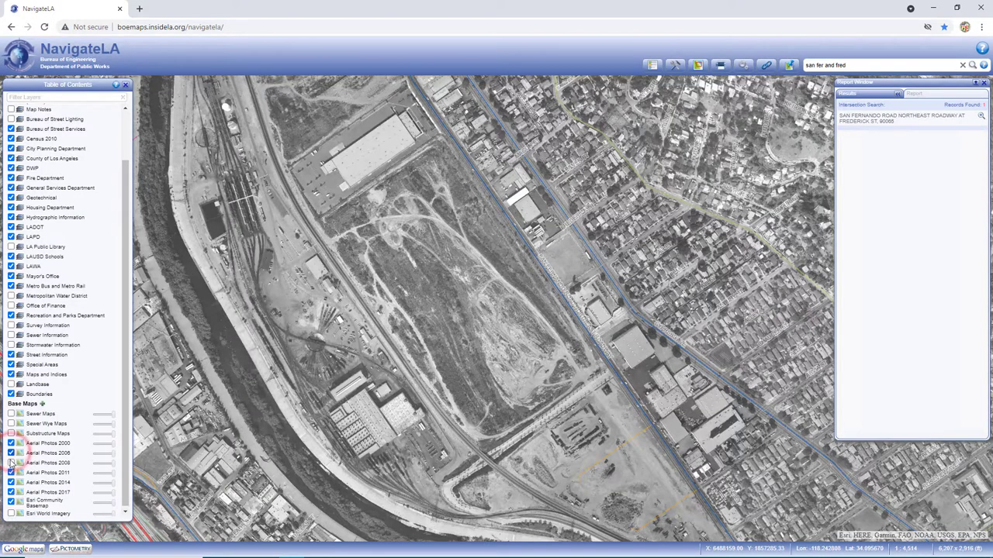
click(11, 463)
click(113, 446)
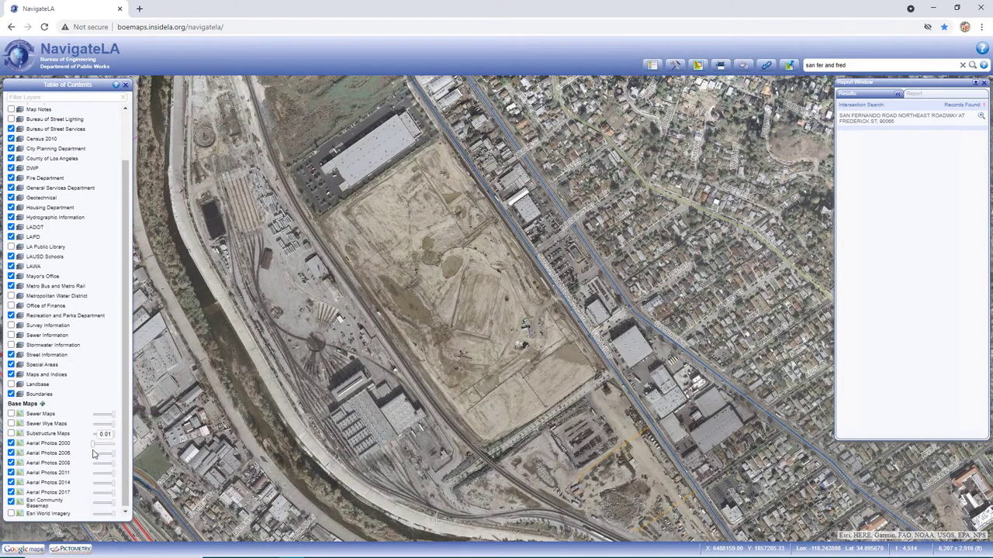
click(107, 454)
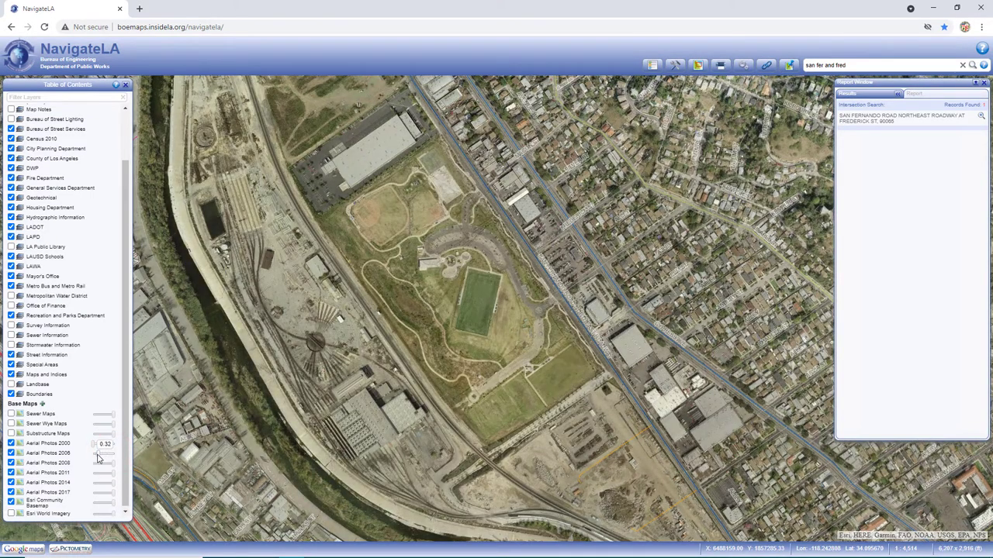